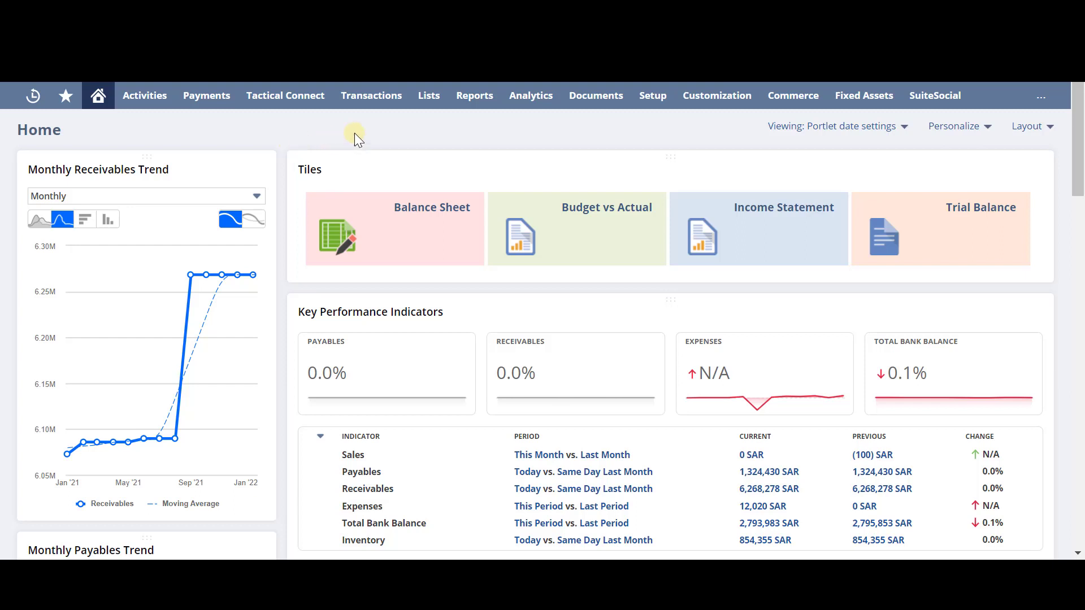
# Open Manage Accounting Periods, expand all fiscal years, and open the Jan 2020 close checklist.
pyautogui.moveTo(650, 98)
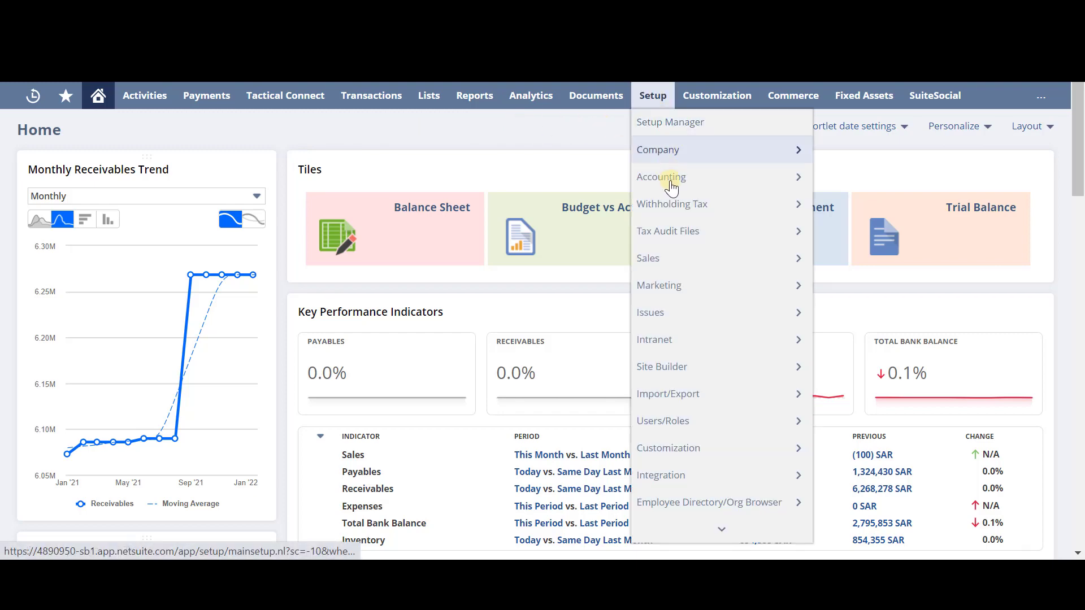
pyautogui.moveTo(671, 183)
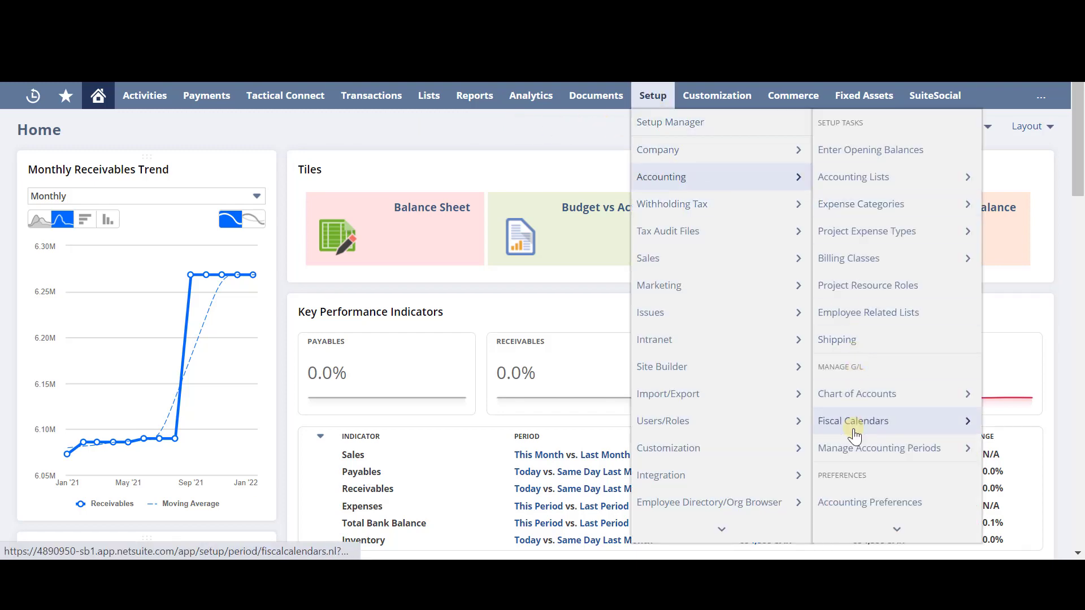
pyautogui.click(857, 450)
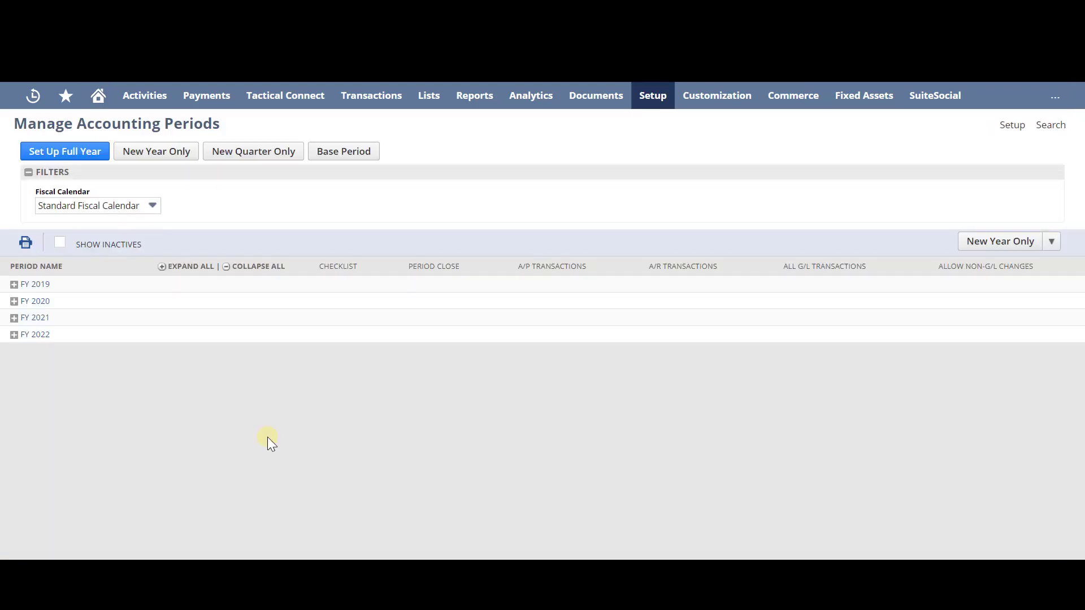
pyautogui.click(183, 269)
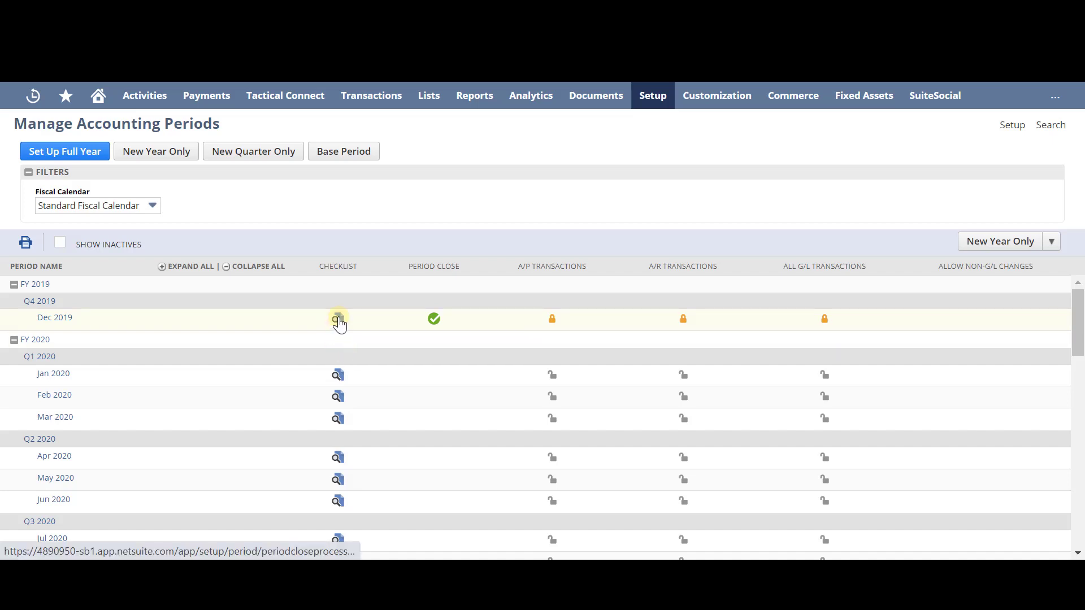
pyautogui.click(338, 375)
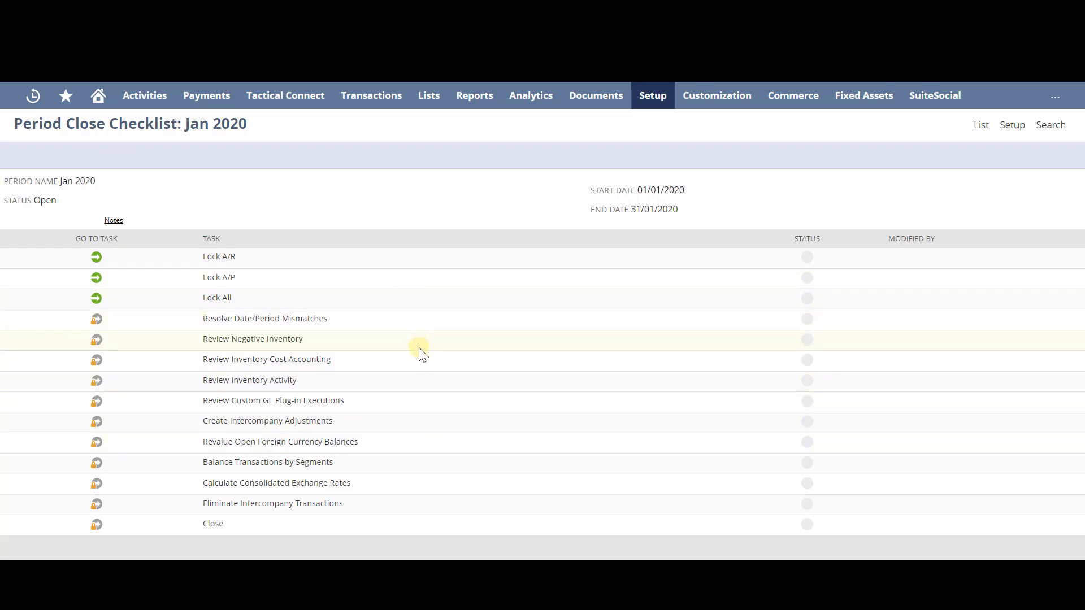
# Open the Lock All task from the Jan 2020 Period Close Checklist.
pyautogui.moveTo(814, 299)
pyautogui.click(96, 298)
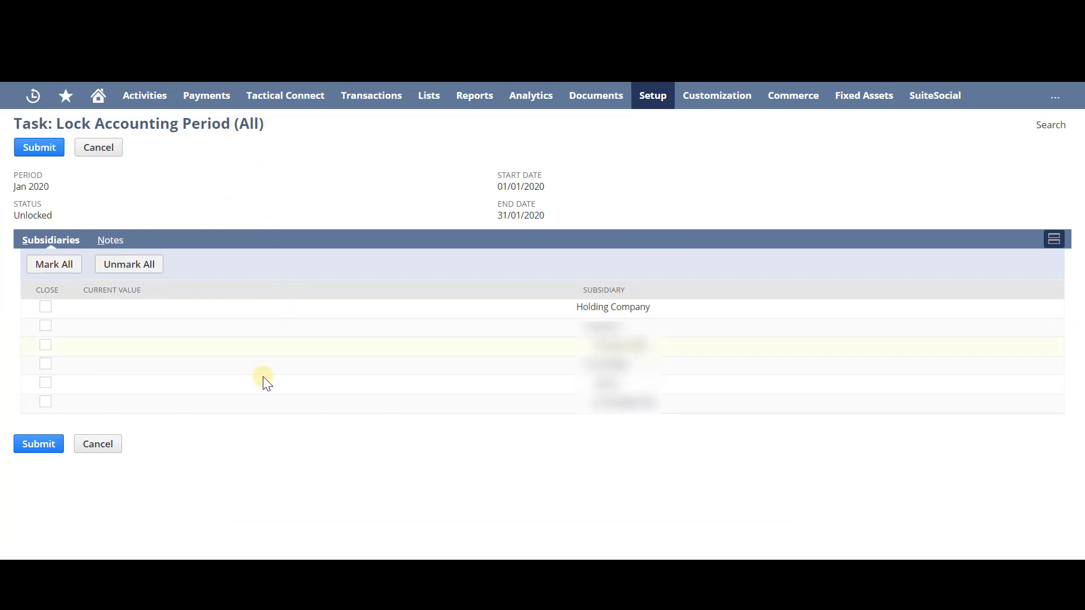
# Tick every subsidiary on Lock Accounting Period (All) and submit the Jan 2020 lock.
pyautogui.click(44, 272)
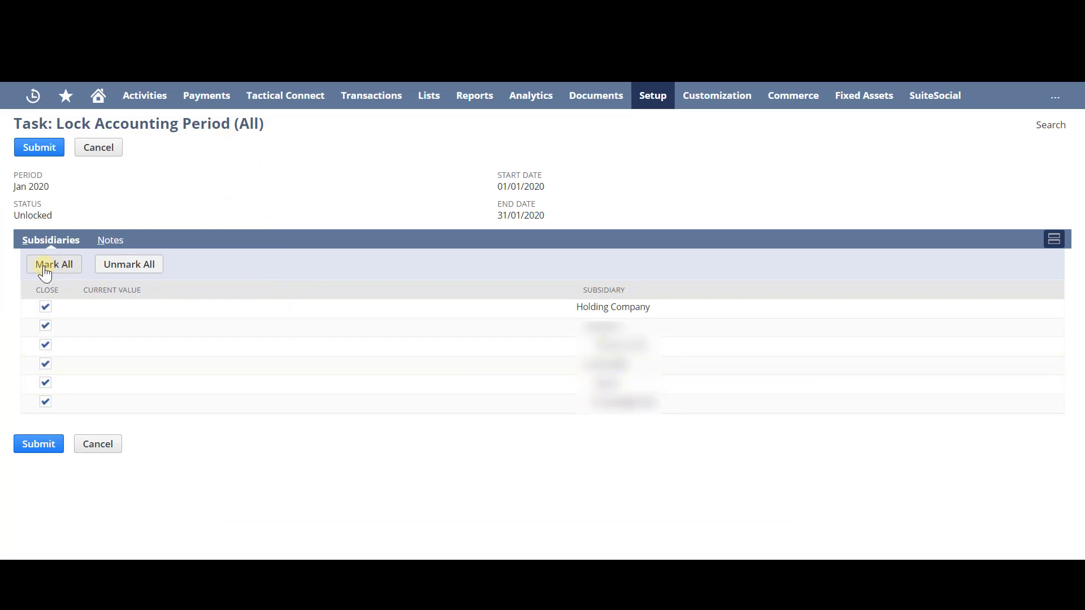
pyautogui.click(104, 271)
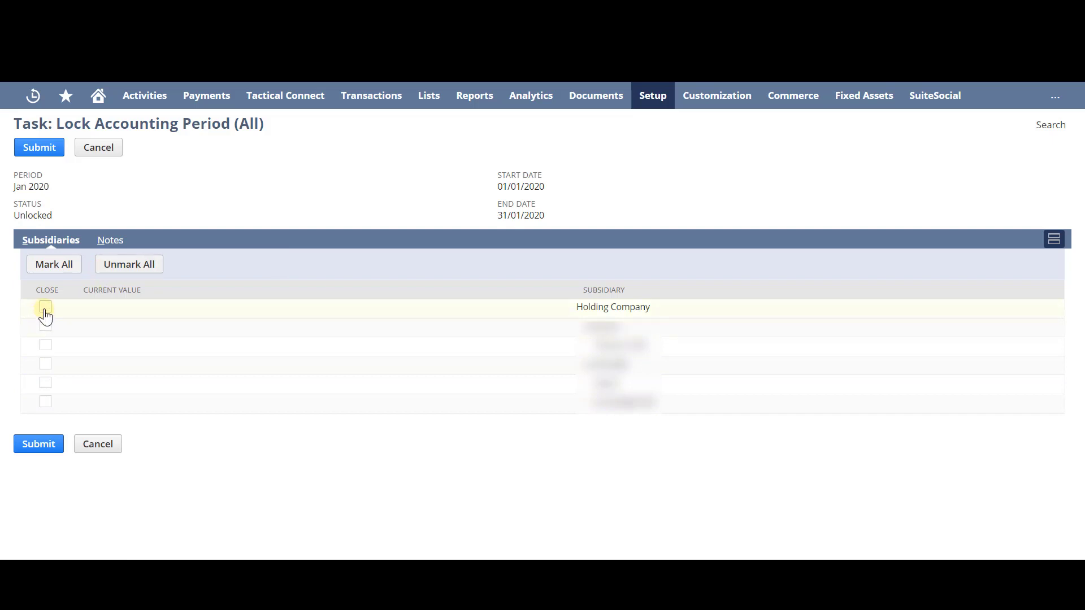
pyautogui.click(45, 310)
pyautogui.click(45, 366)
pyautogui.click(57, 266)
pyautogui.click(46, 149)
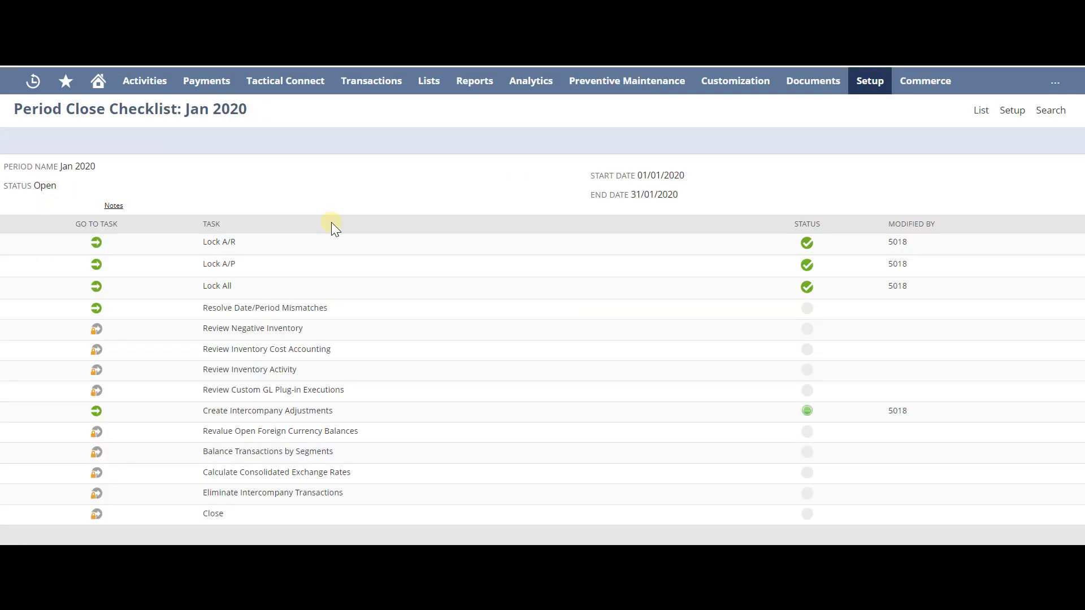
# Check Intercompany Adjustments for Expenses and Time, find no records, and mark the task complete.
pyautogui.moveTo(59, 370)
pyautogui.click(95, 415)
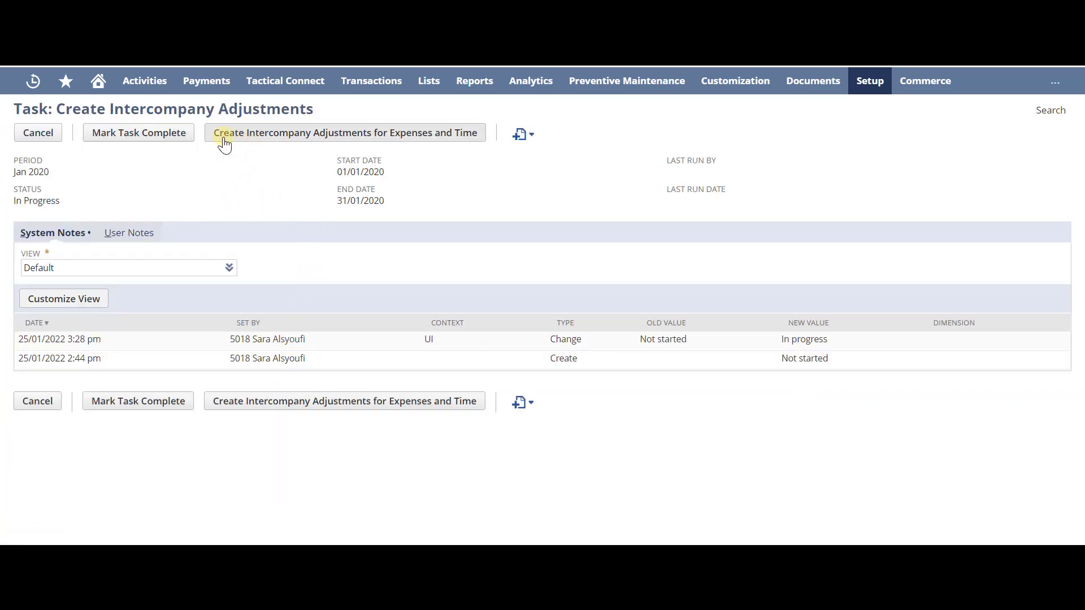
pyautogui.click(302, 136)
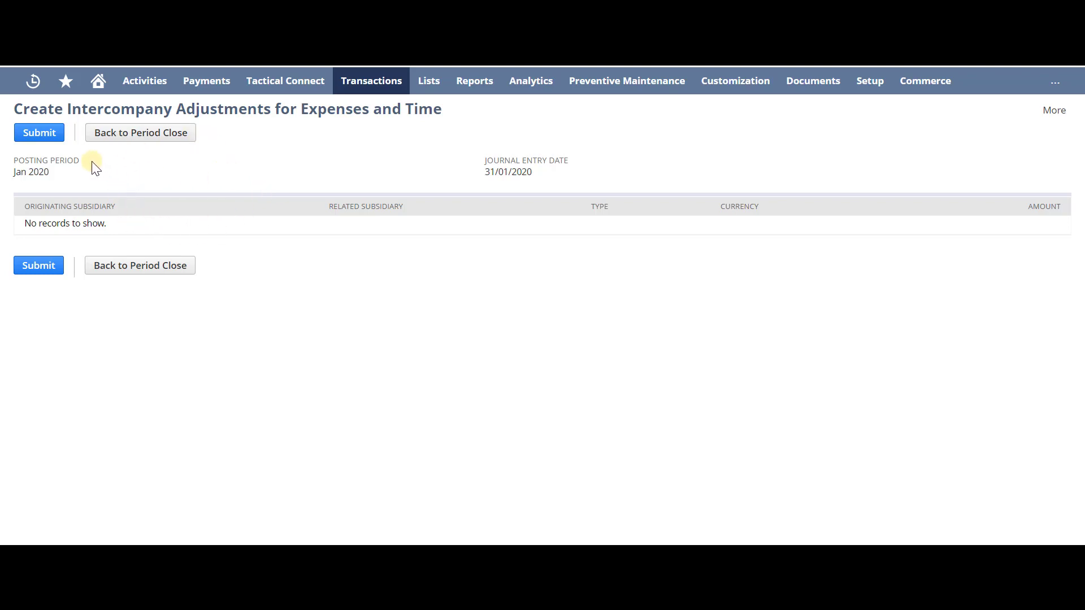
pyautogui.click(130, 140)
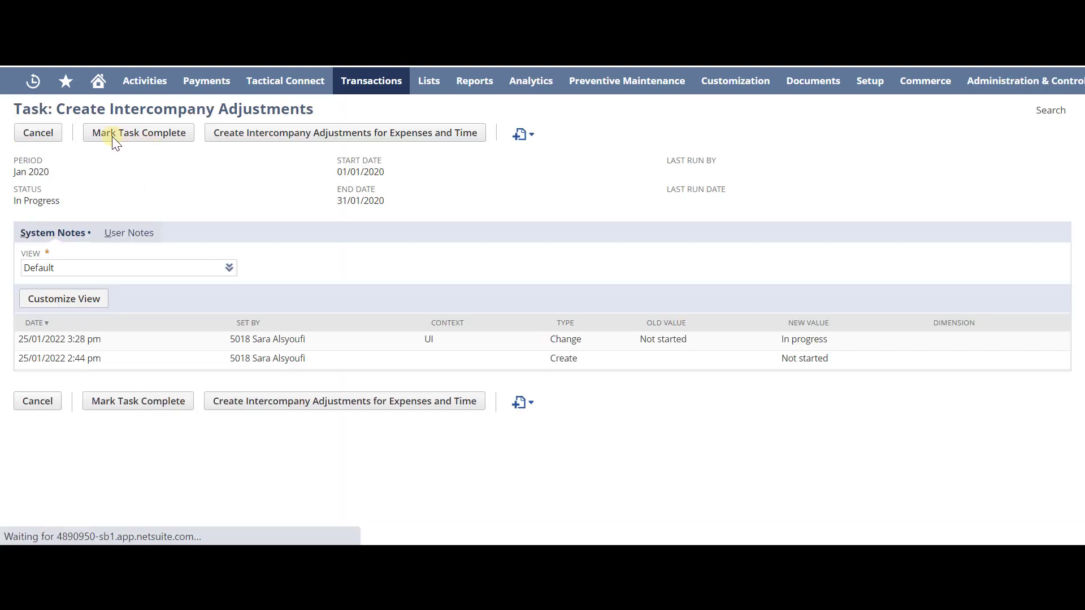
pyautogui.click(116, 140)
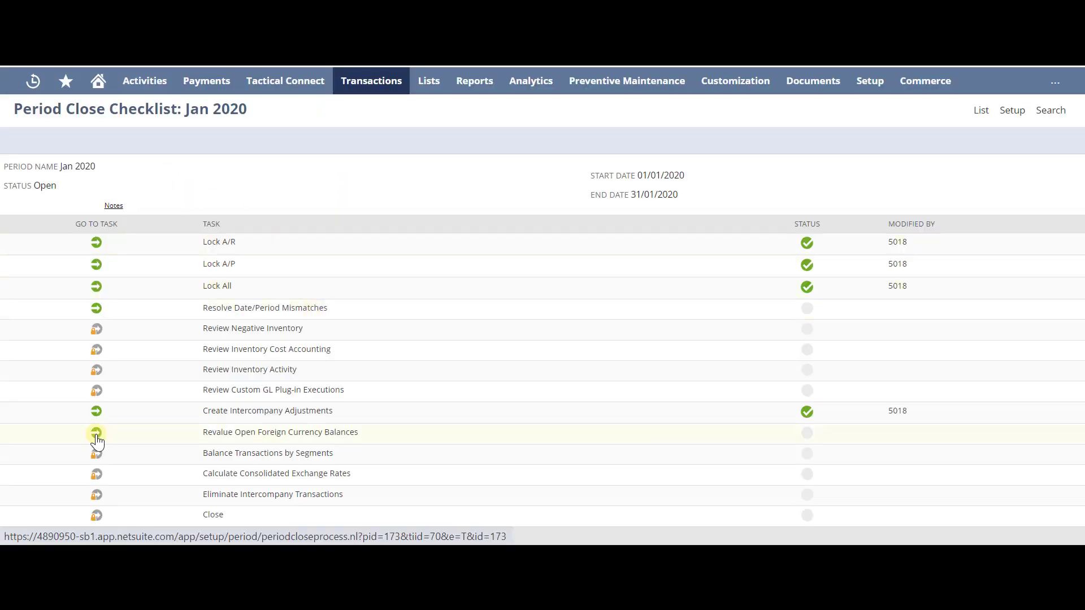
# Review the Jan 2020 Currency Revaluation page without saving, then mark the revaluation task complete.
pyautogui.click(96, 434)
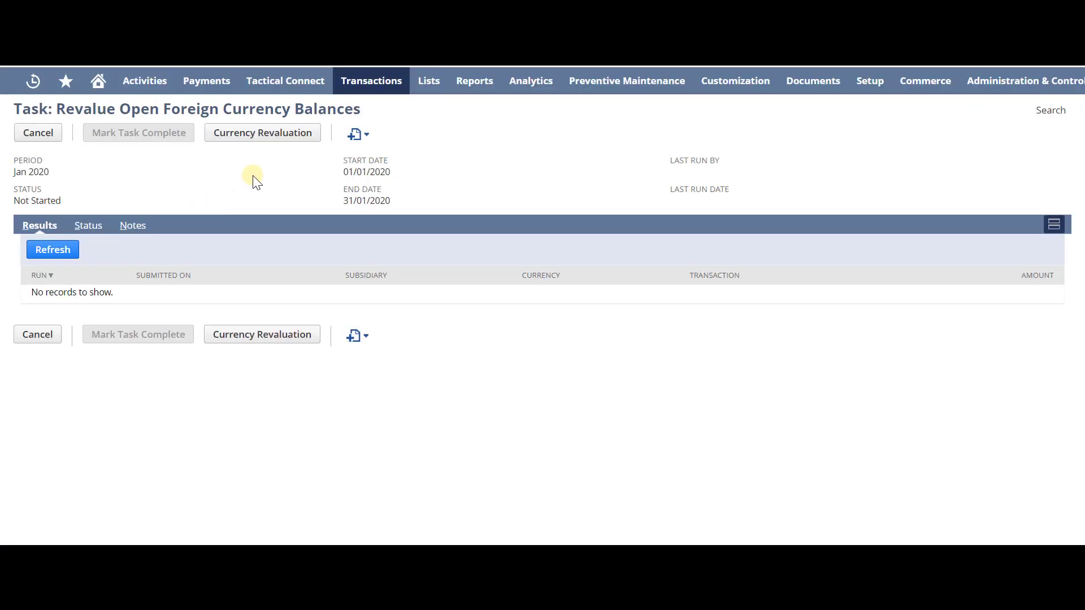
pyautogui.click(238, 138)
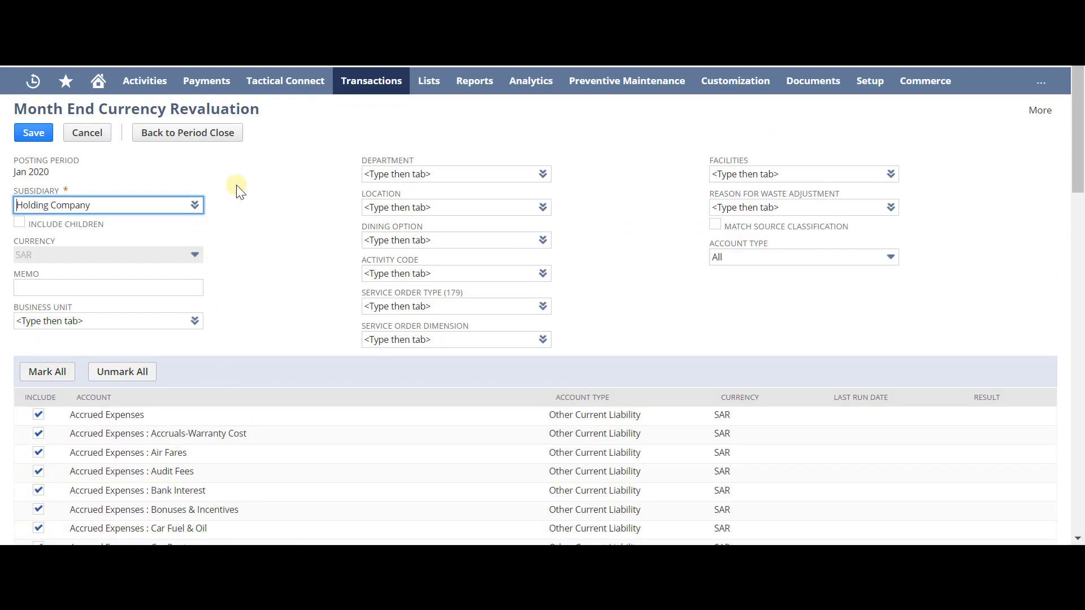
pyautogui.click(153, 136)
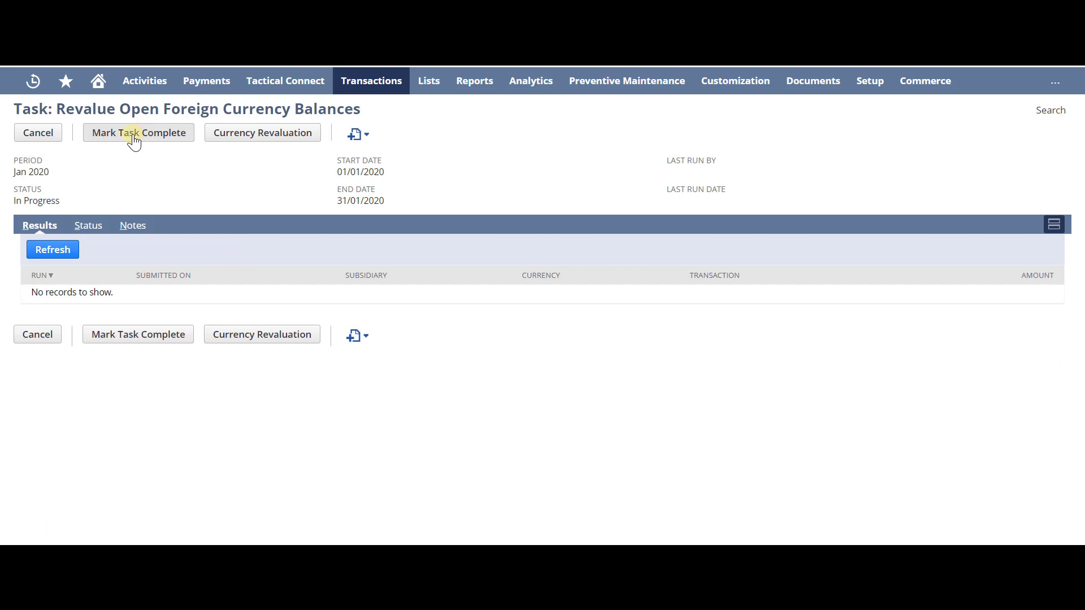
pyautogui.click(132, 142)
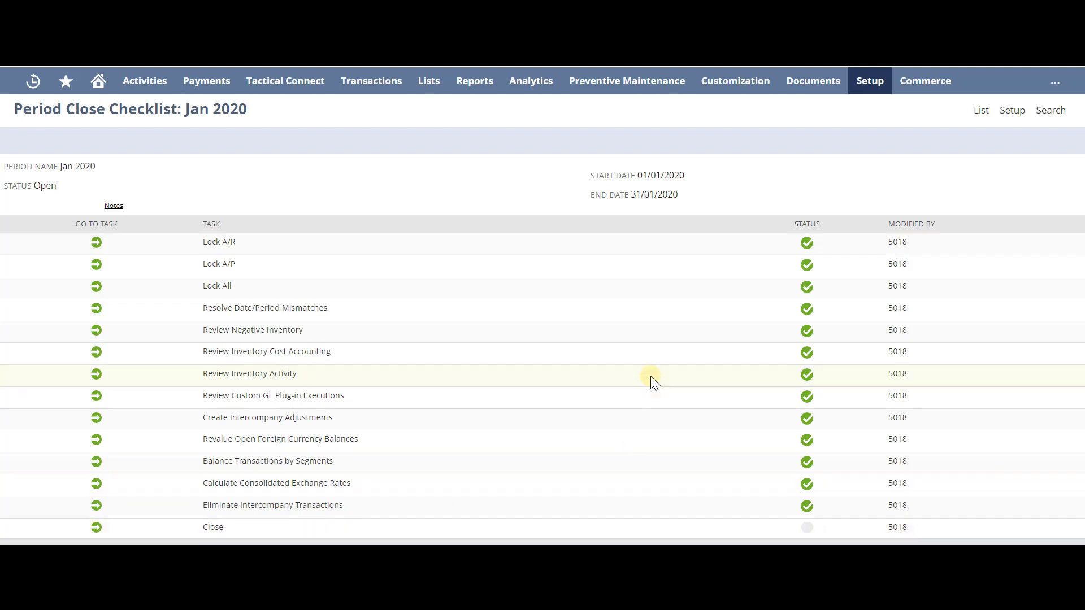
# Return from the Jan 2020 checklist to the Manage Accounting Periods list.
pyautogui.click(982, 111)
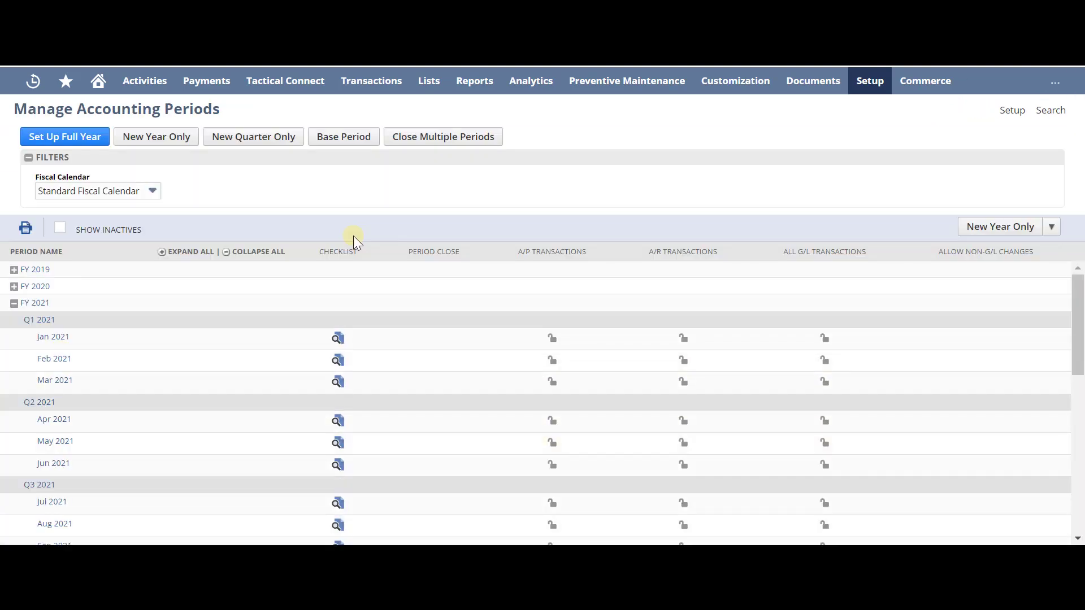
# Turn on Show Inactives and scroll through the FY 2021 monthly periods to FY 2022.
pyautogui.click(61, 228)
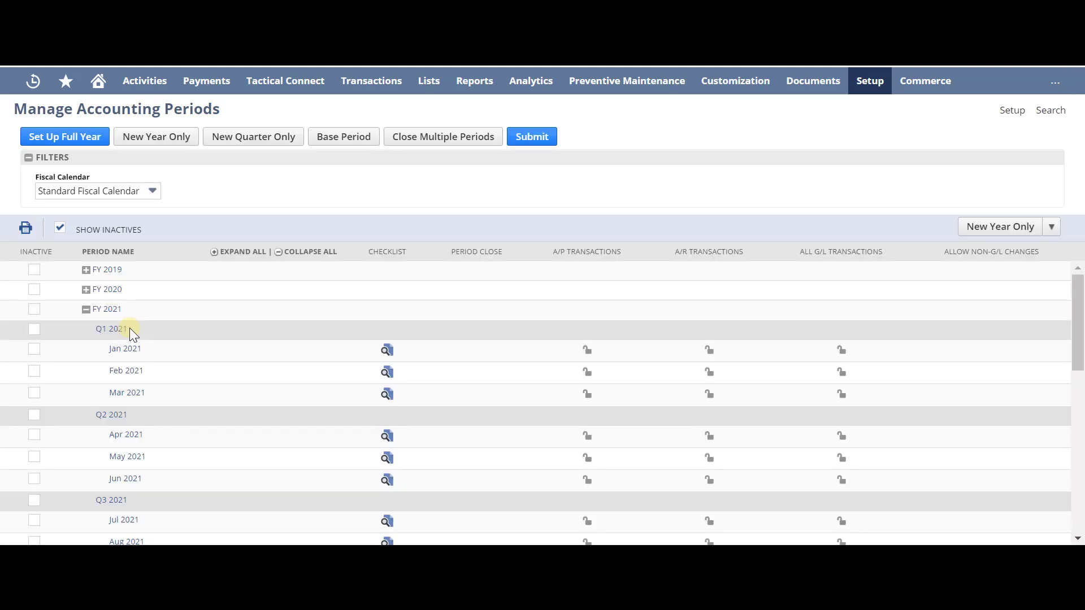
pyautogui.scroll(-1, 121, 408)
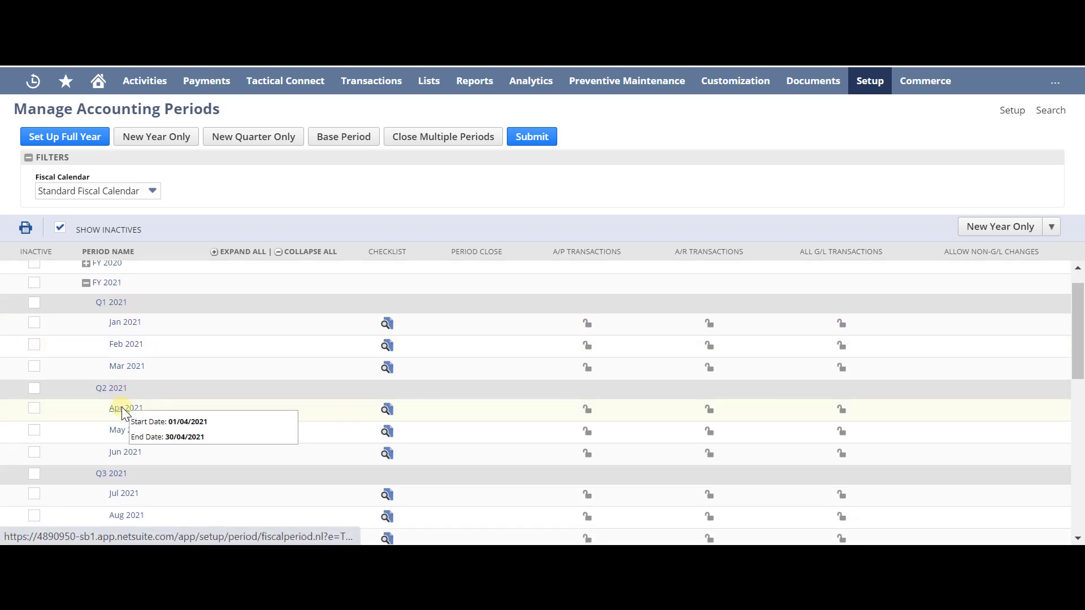
pyautogui.scroll(-2, 121, 407)
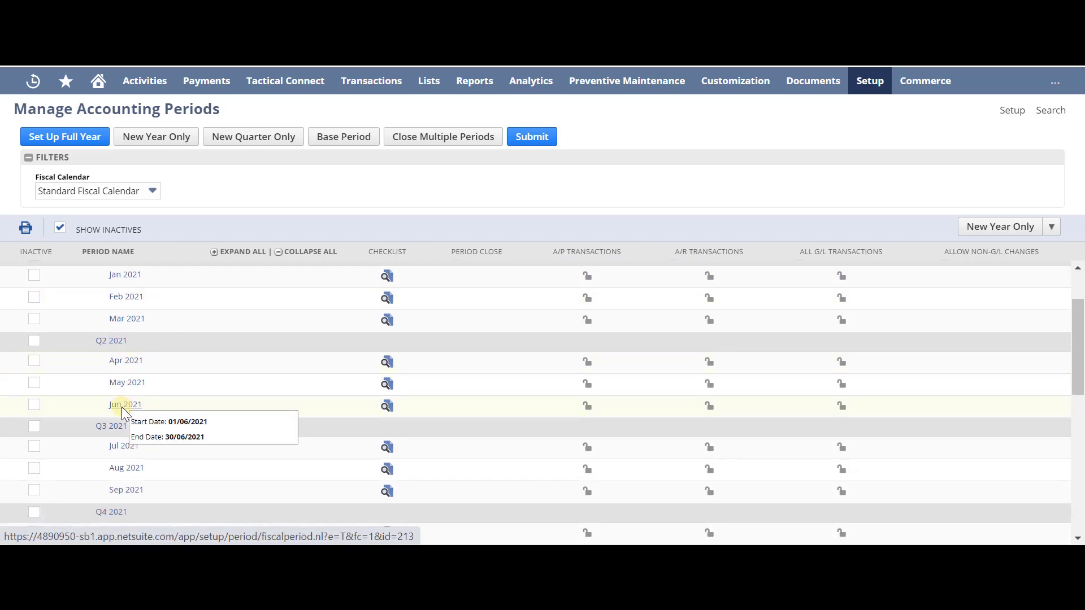
pyautogui.scroll(-5, 121, 406)
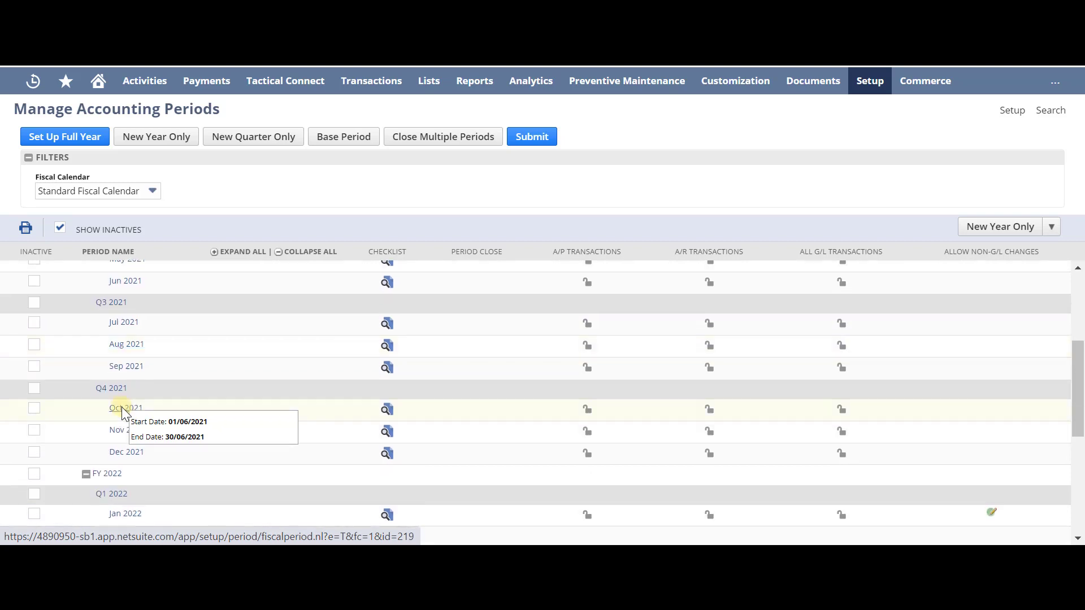
pyautogui.scroll(8, 129, 329)
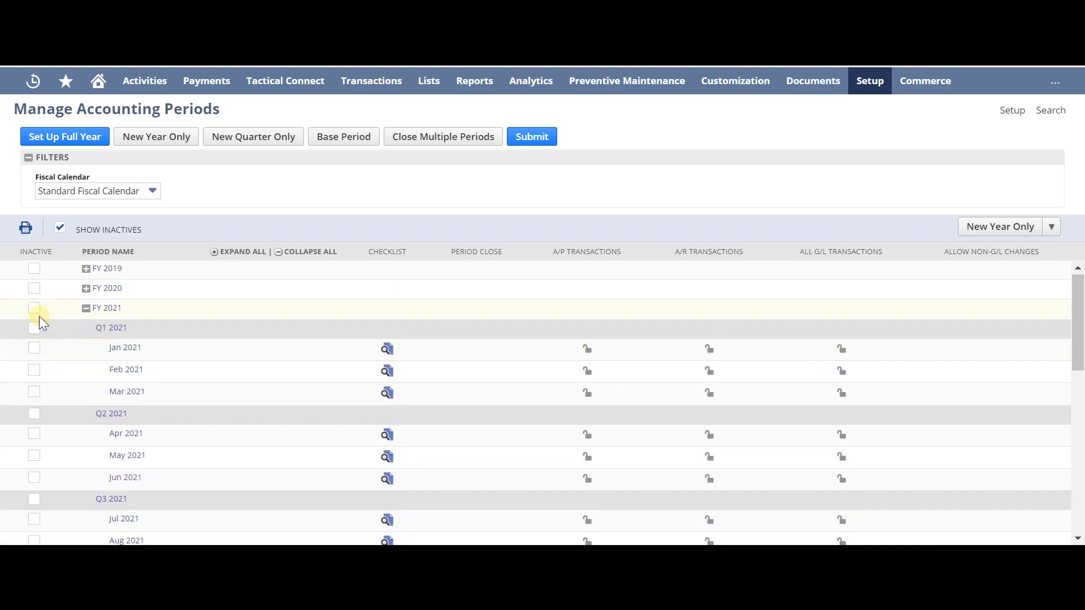
pyautogui.scroll(-5, 60, 440)
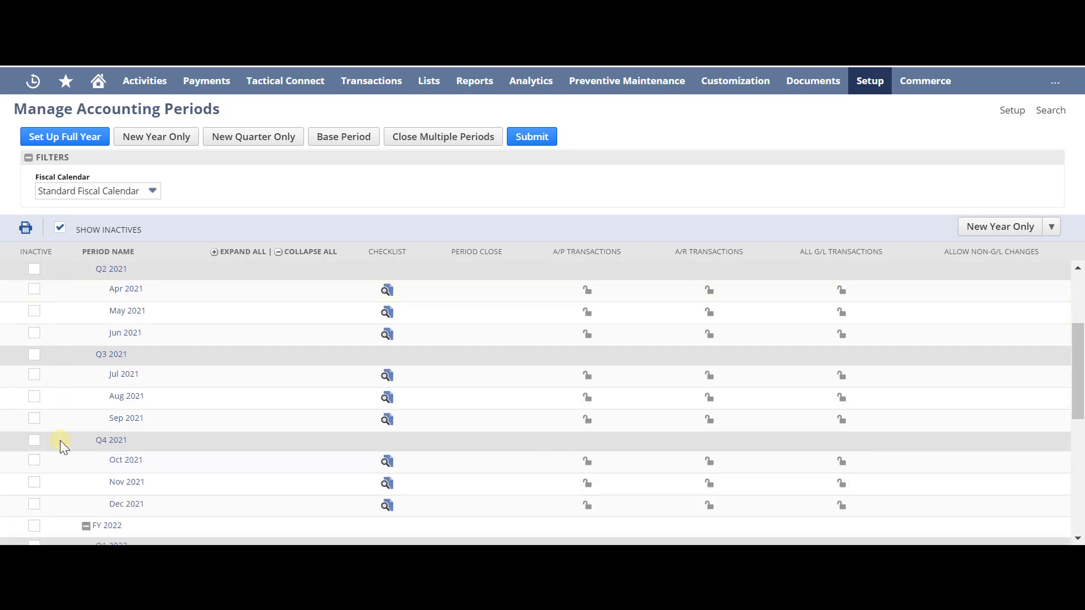
pyautogui.scroll(-8, 60, 440)
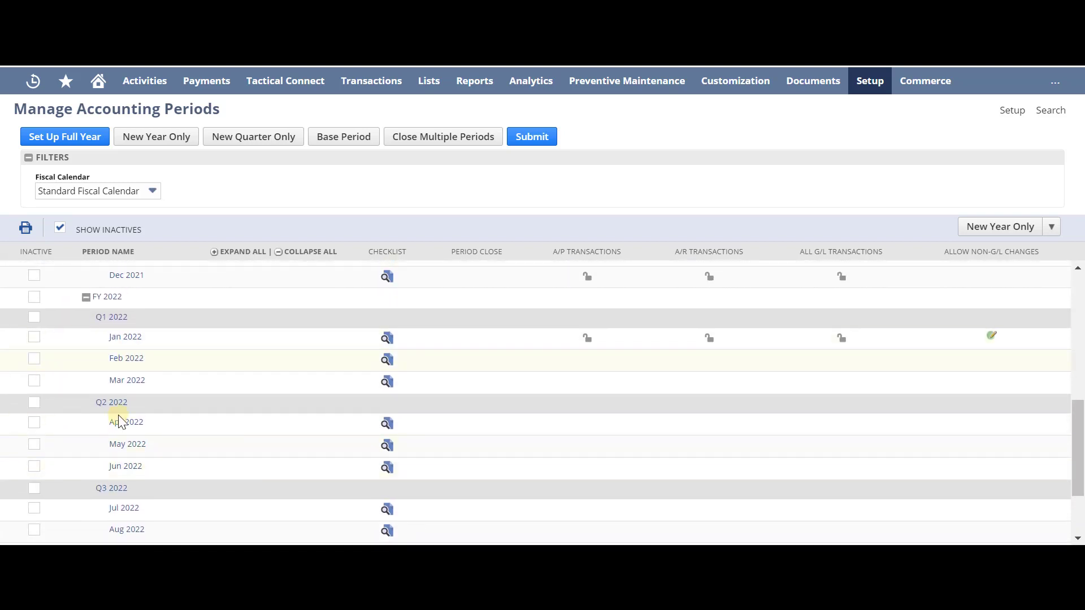
# Mark Jan 2022 as an inactive period and submit.
pyautogui.scroll(-6, 117, 422)
pyautogui.scroll(8, 118, 422)
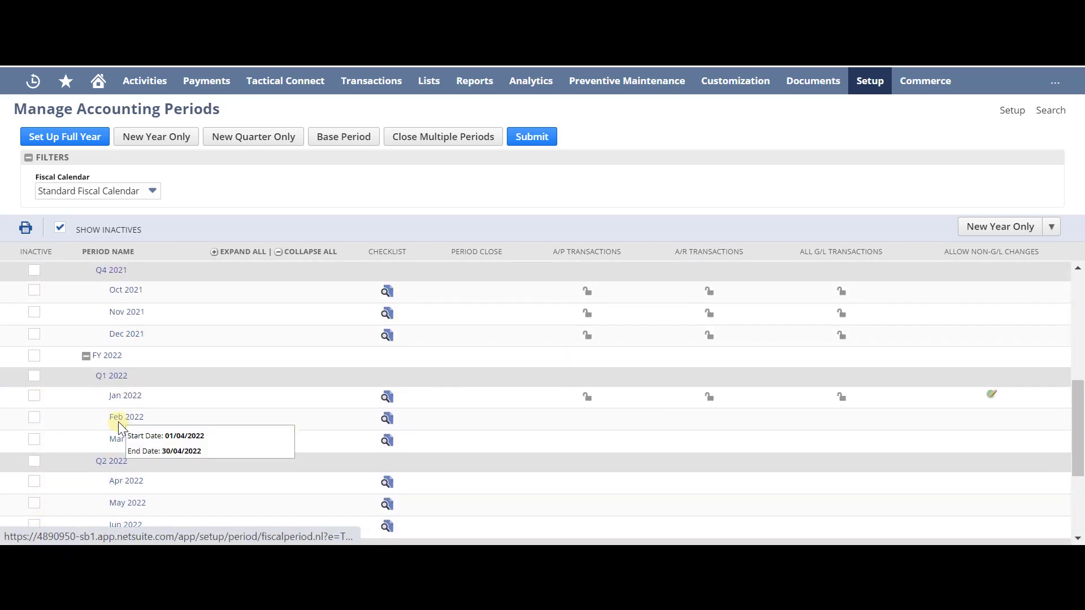
pyautogui.click(35, 357)
pyautogui.click(35, 357)
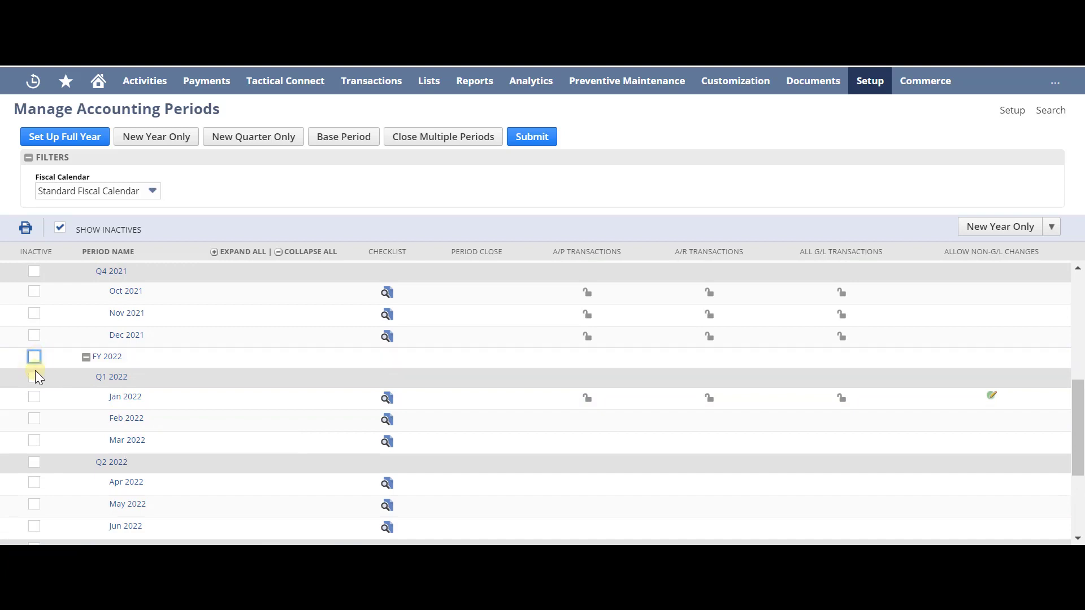
pyautogui.click(34, 377)
pyautogui.click(34, 377)
pyautogui.click(34, 398)
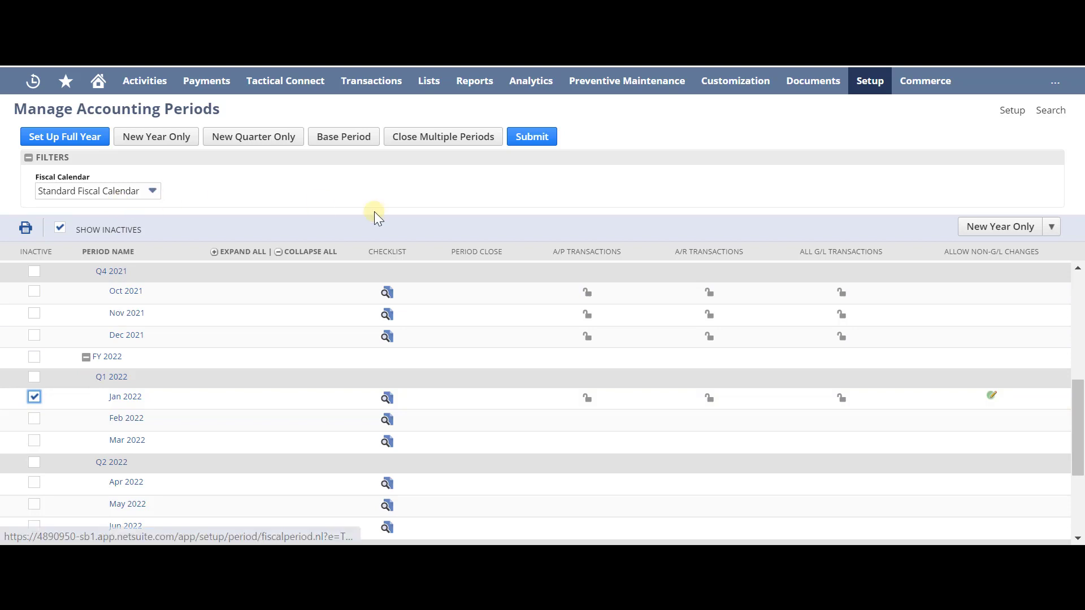
pyautogui.click(529, 137)
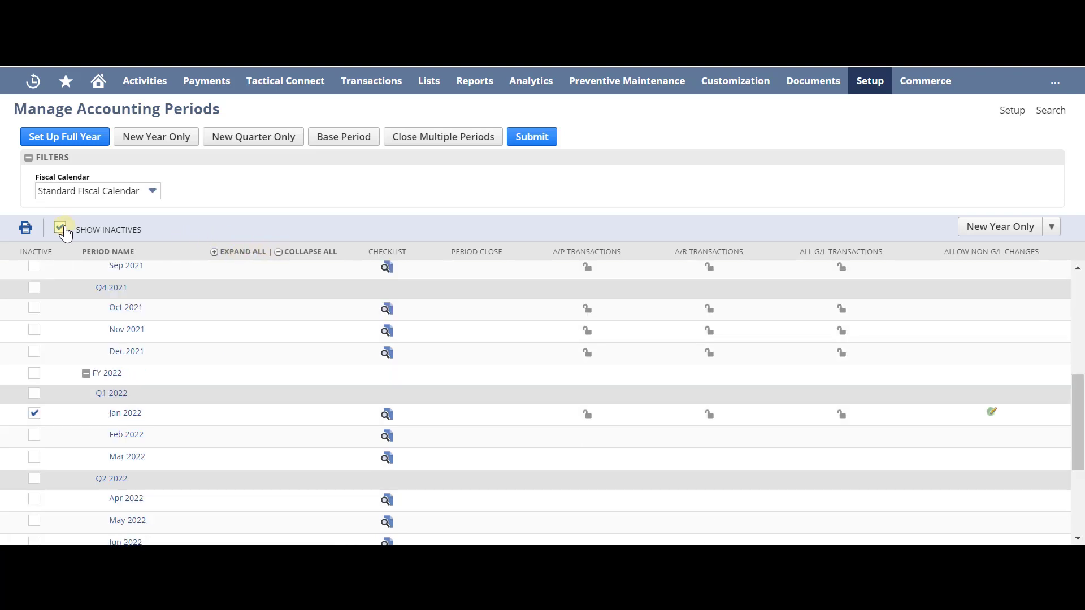
# Hide inactive periods to confirm Jan 2022 disappears, then show inactives again.
pyautogui.click(60, 229)
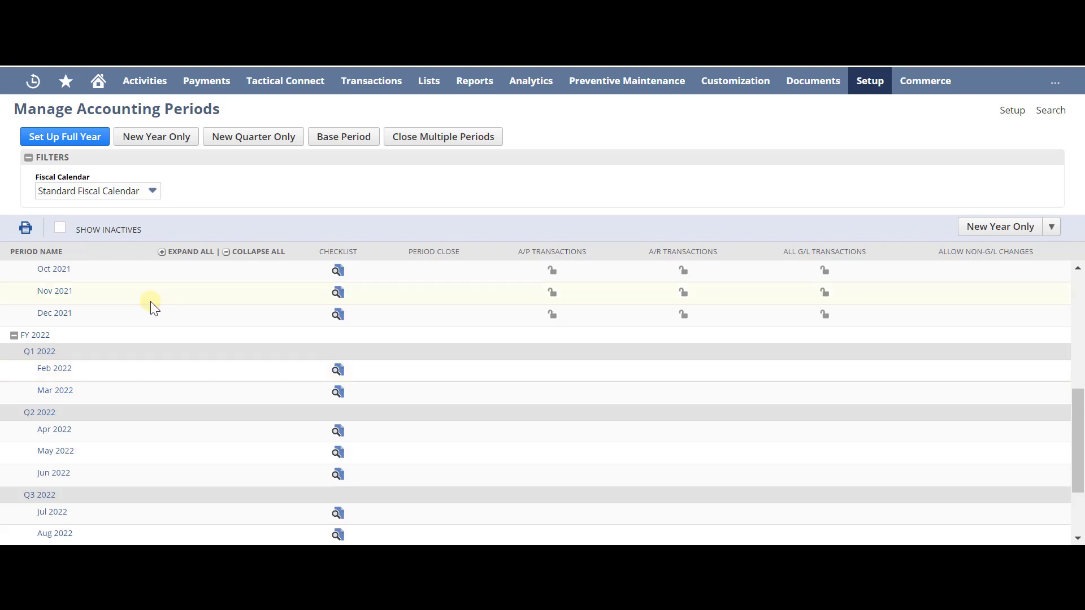
pyautogui.click(60, 228)
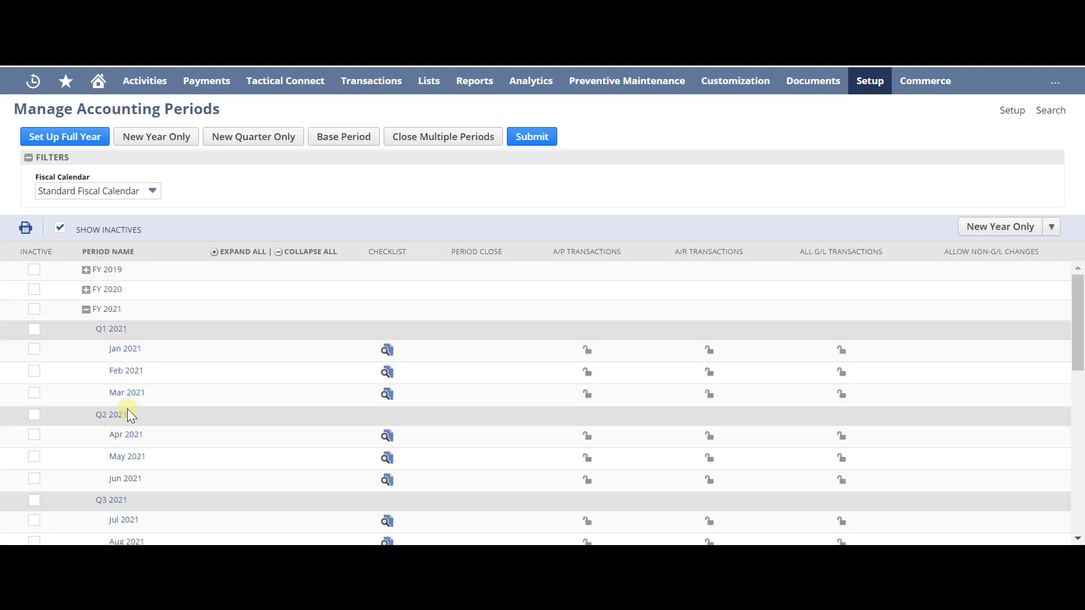
pyautogui.scroll(-1, 127, 409)
pyautogui.scroll(-4, 127, 408)
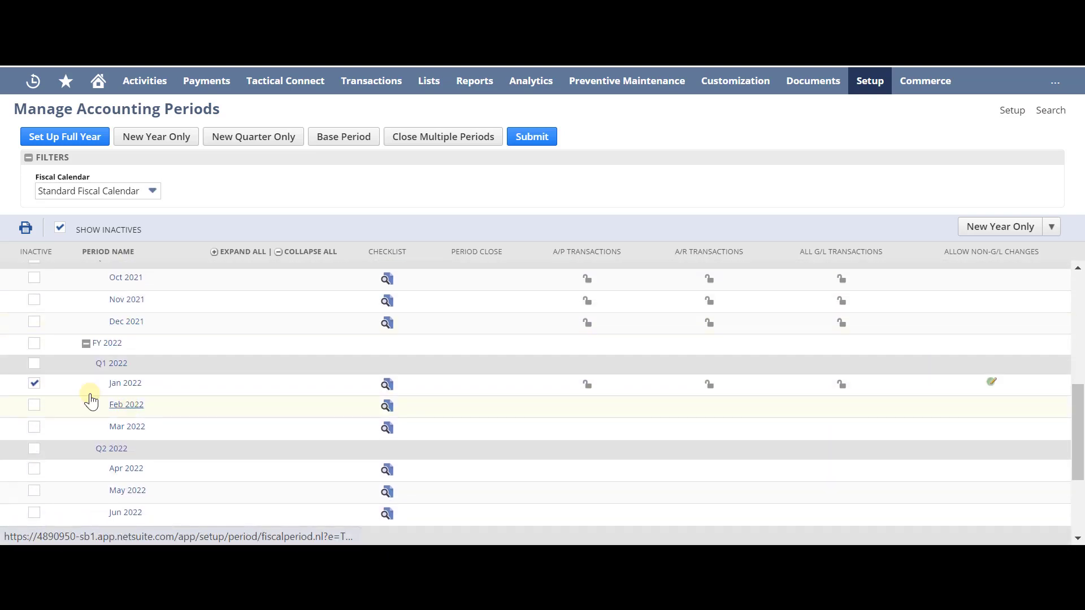
# Clear Jan 2022's Inactive box and submit to make it active again.
pyautogui.click(34, 384)
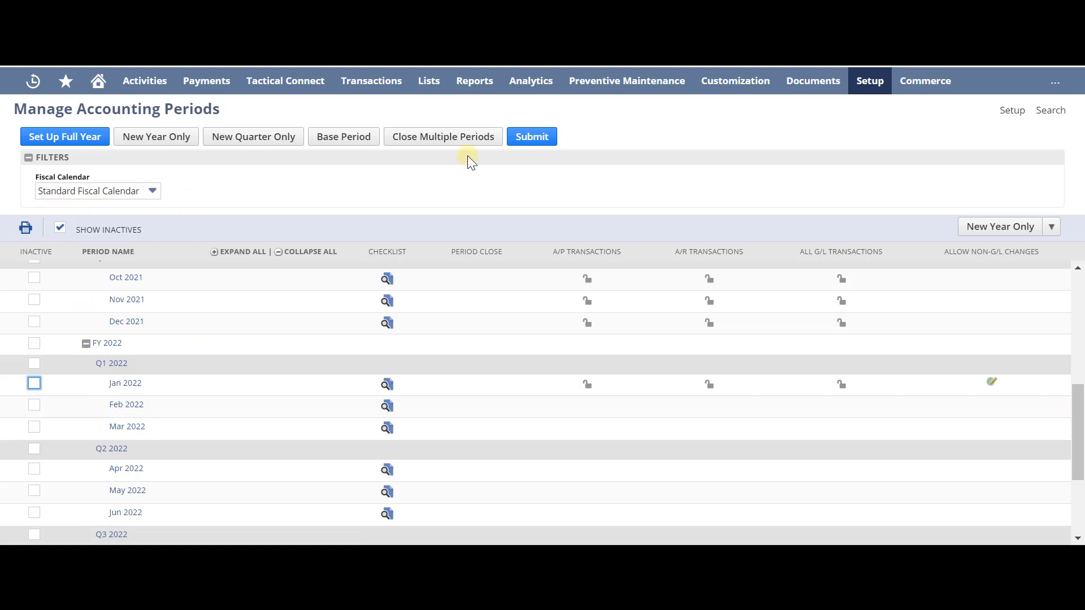
pyautogui.click(532, 136)
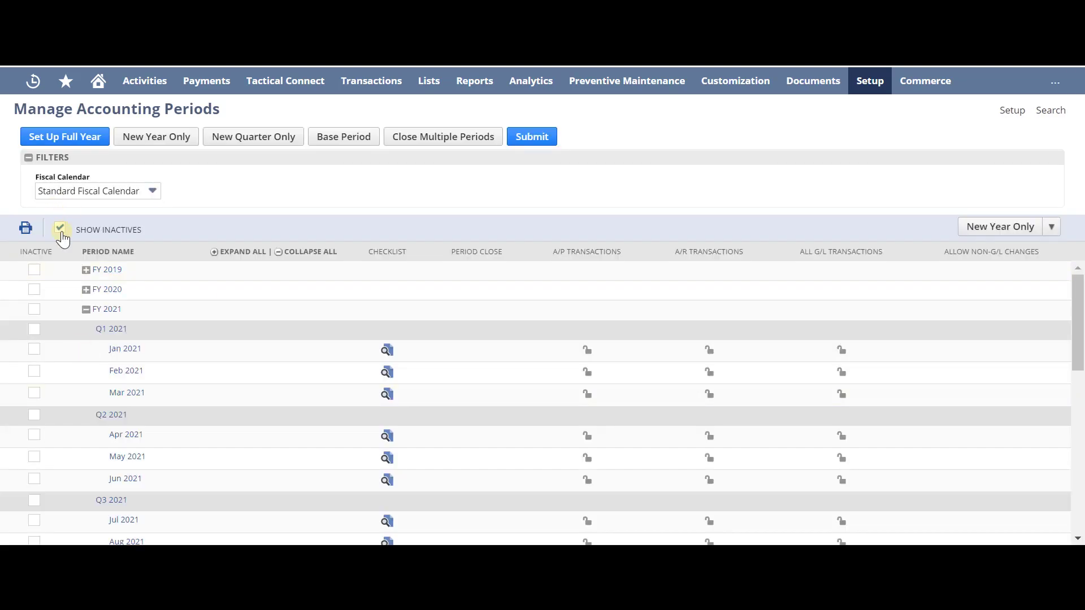
pyautogui.click(113, 375)
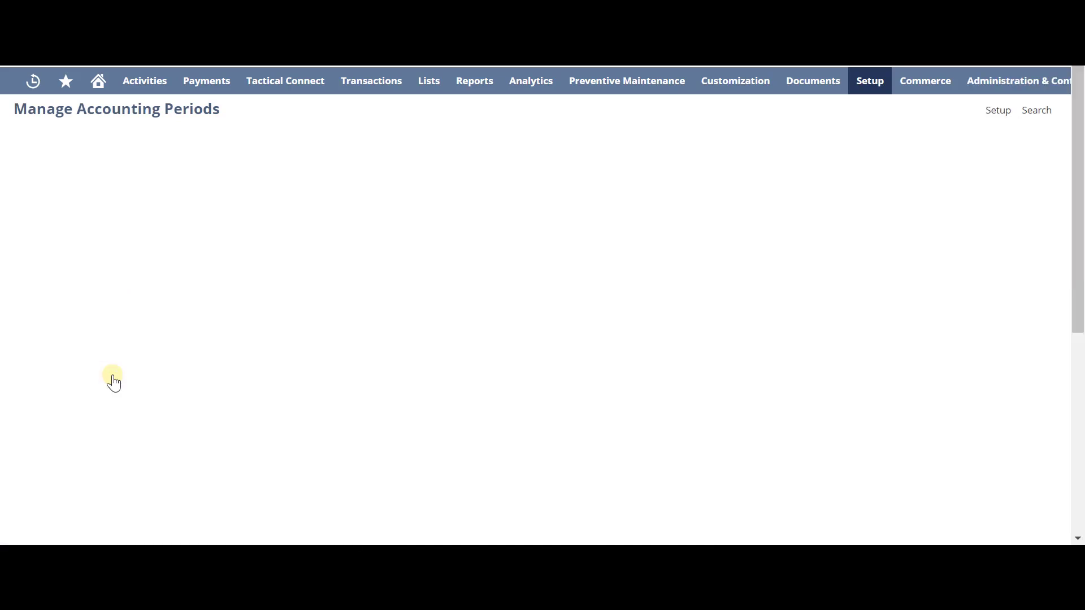
# Open the Close task on the Jan 2020 checklist and close the period.
pyautogui.scroll(-8, 113, 382)
pyautogui.scroll(5, 113, 382)
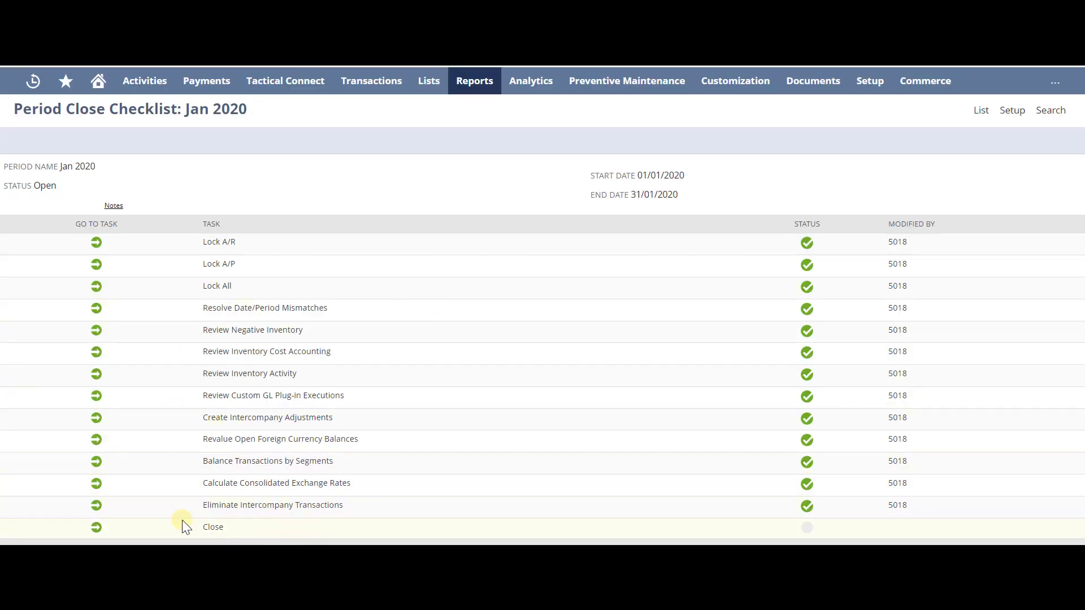
pyautogui.click(97, 530)
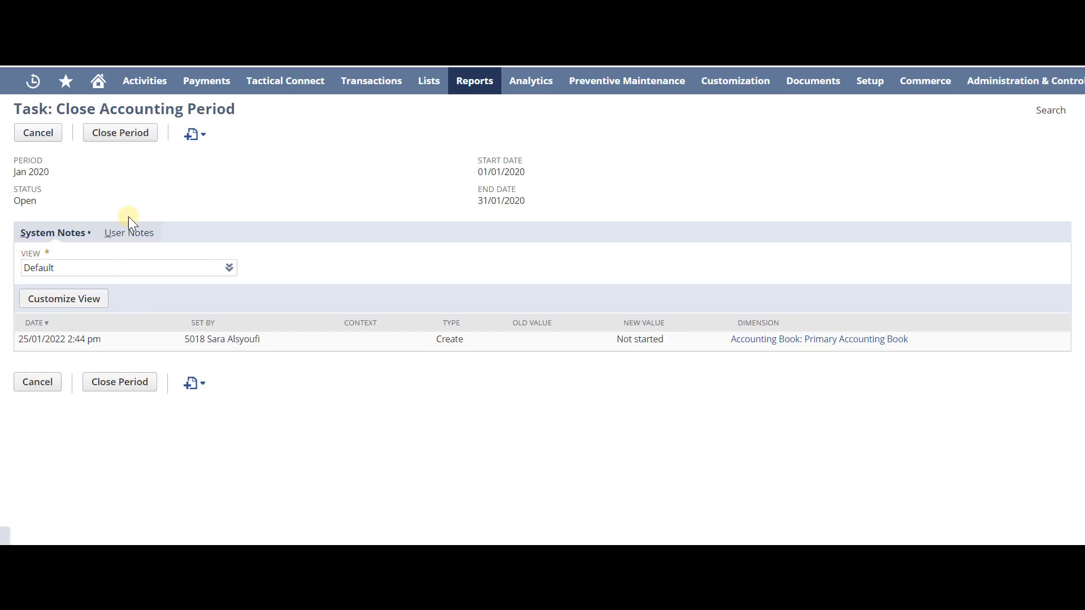
pyautogui.click(109, 139)
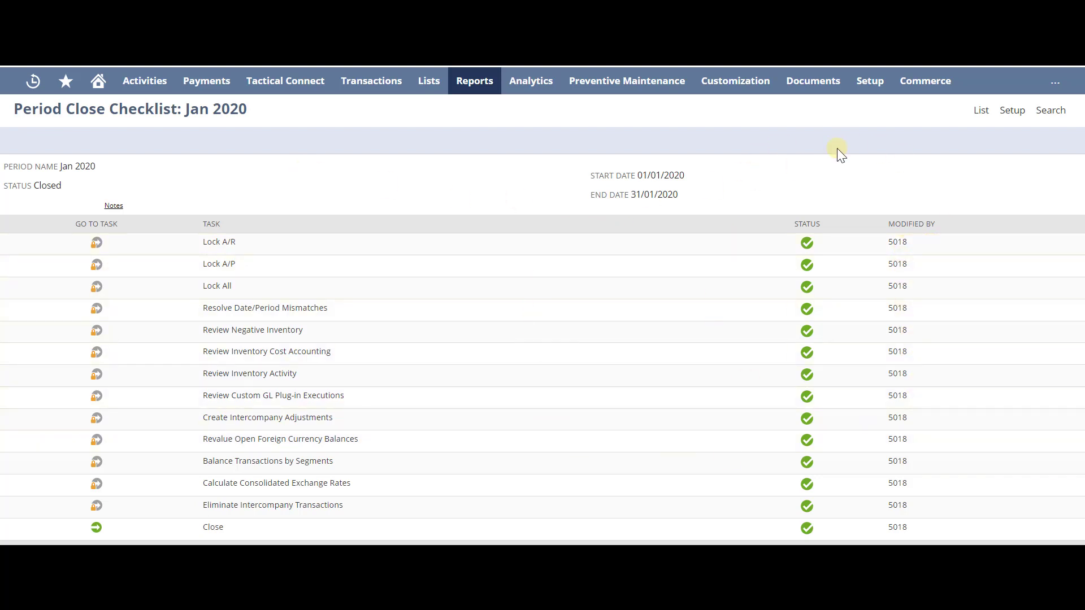
# Go back to the accounting periods list and expand FY 2020 to show Jan 2020 closed.
pyautogui.click(981, 111)
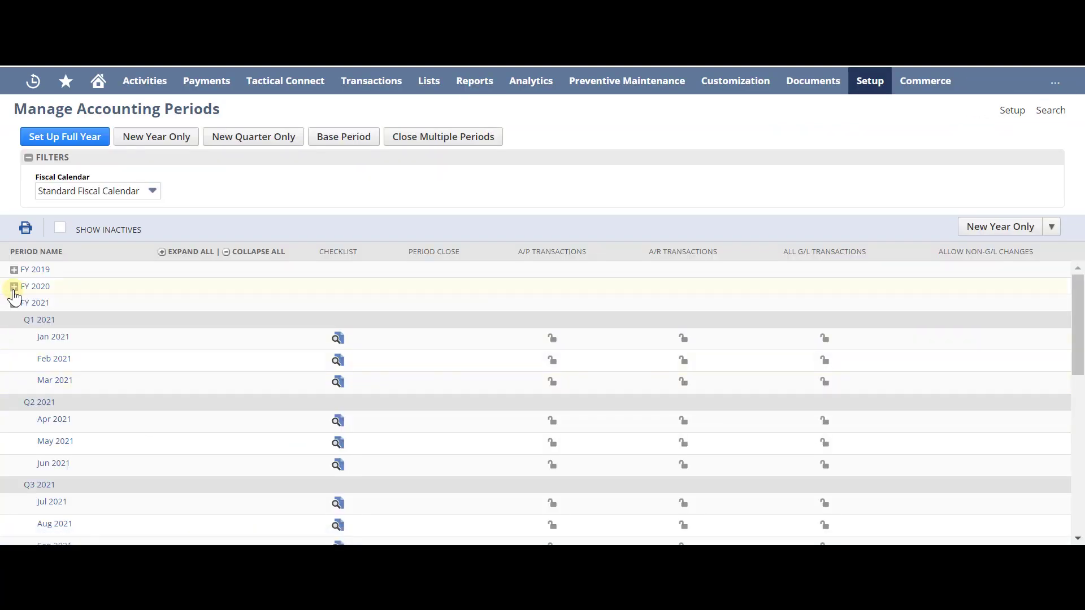
pyautogui.click(15, 287)
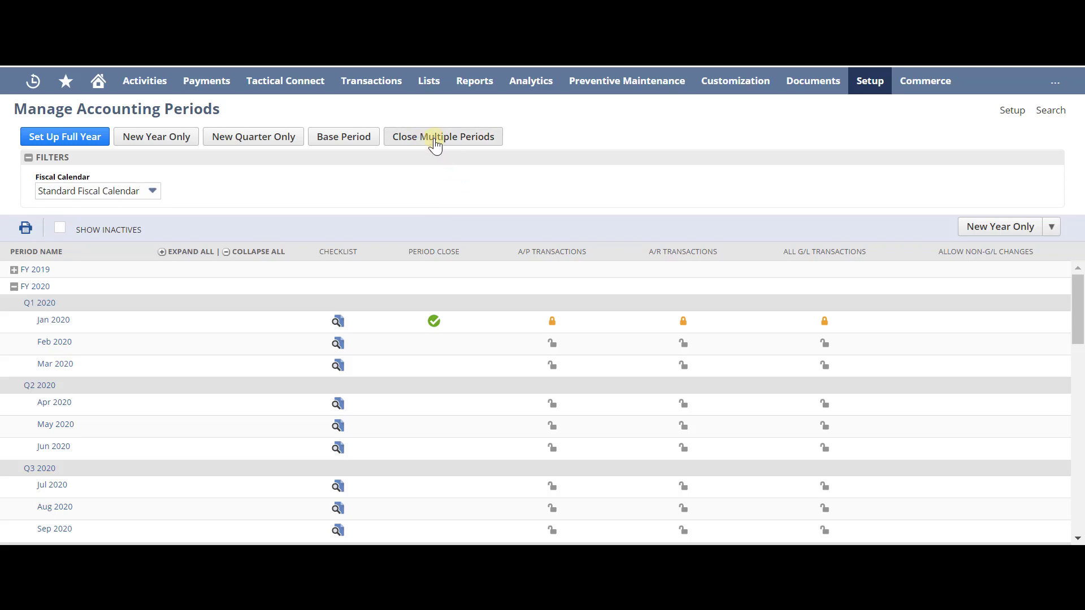
# In Close Multiple Periods, pick Mar 2020 as the last period to close.
pyautogui.click(455, 141)
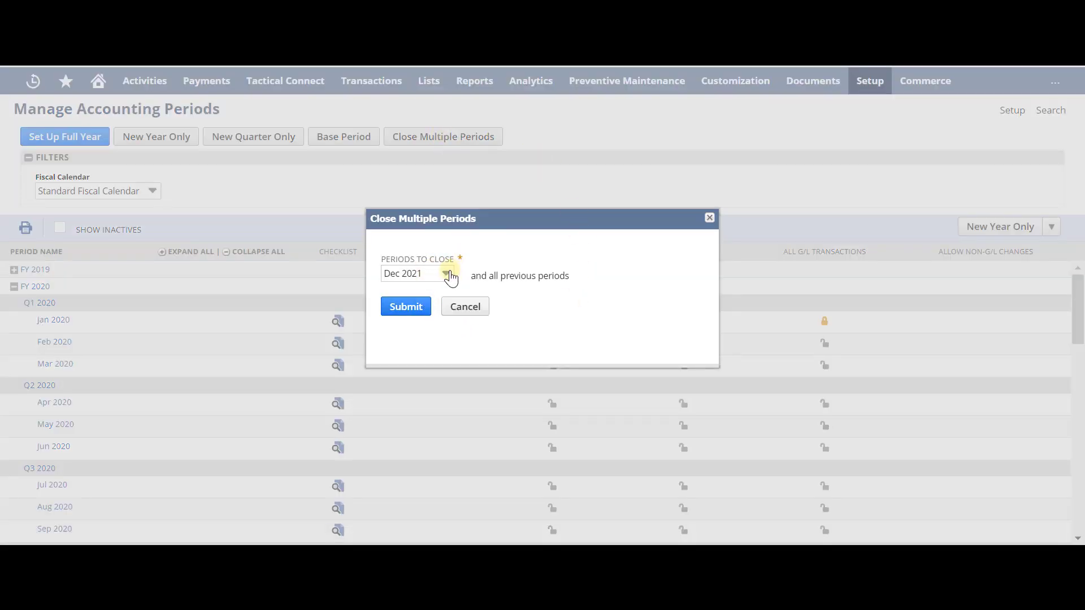
pyautogui.click(446, 275)
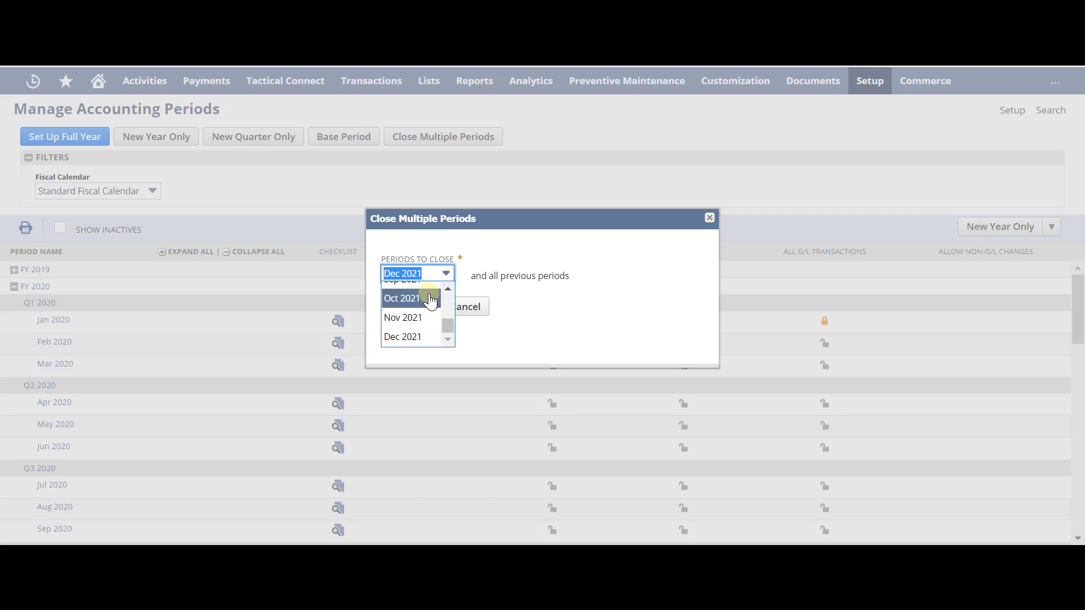
pyautogui.scroll(3, 430, 301)
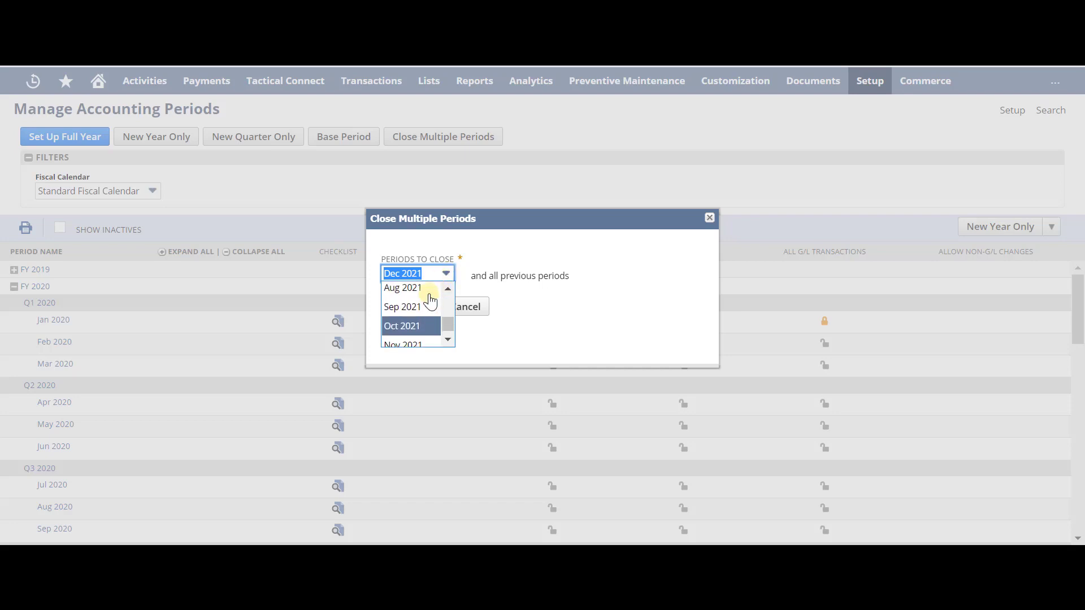
pyautogui.scroll(12, 431, 301)
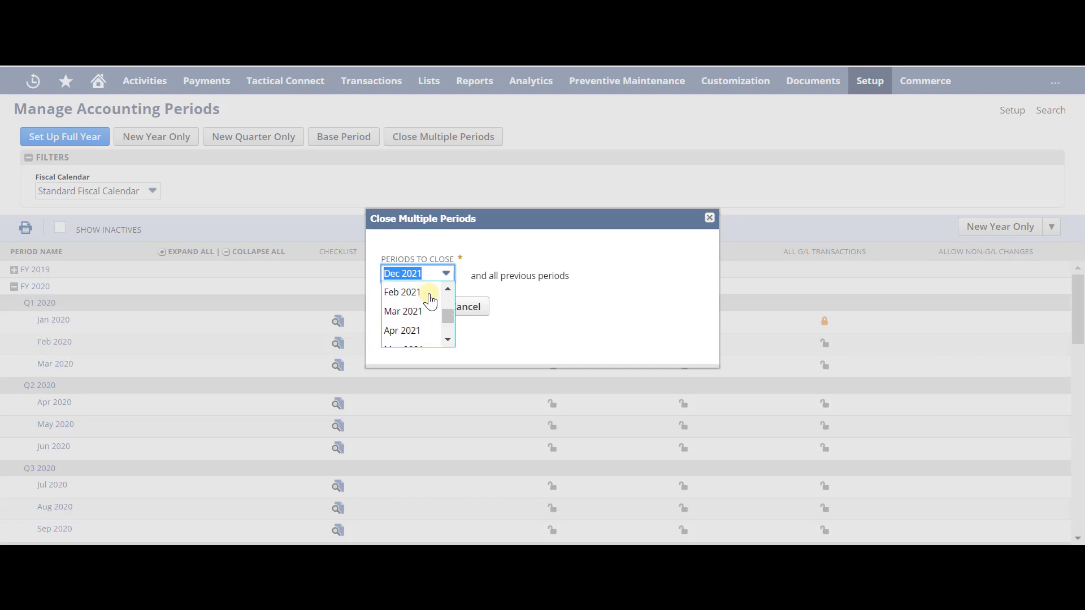
pyautogui.scroll(4, 431, 301)
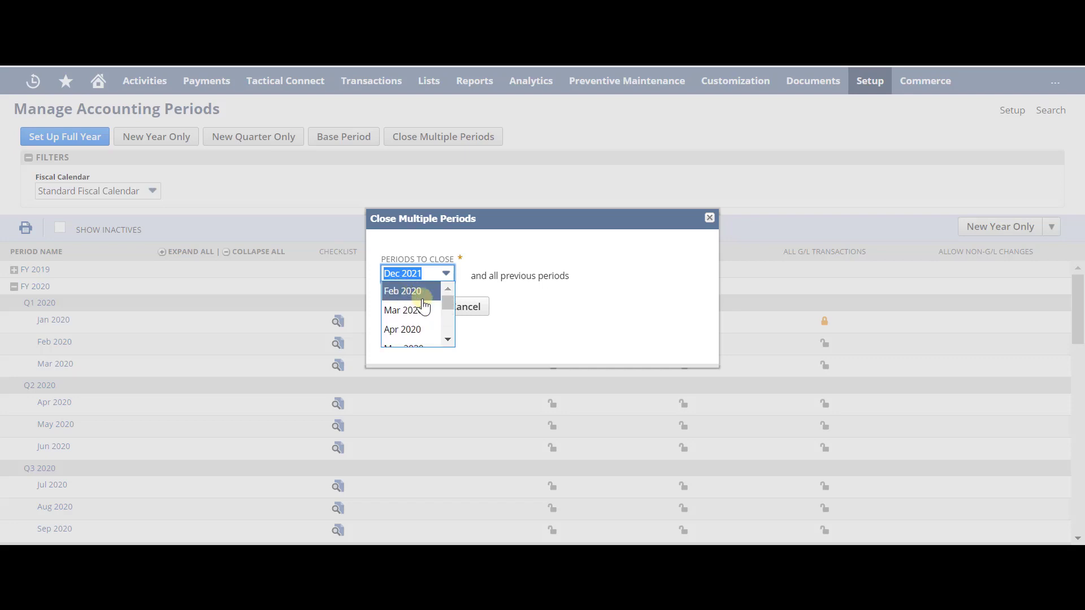
pyautogui.click(415, 310)
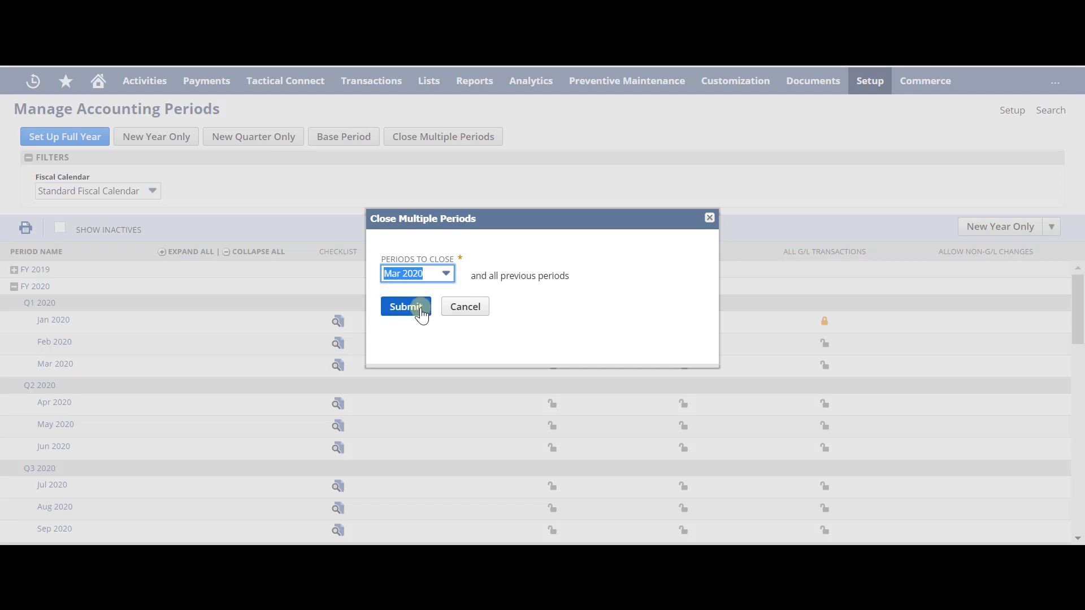
# Submit and accept the Quick Close warning, then expand FY 2020 to confirm Feb–Mar 2020 are locked.
pyautogui.click(405, 318)
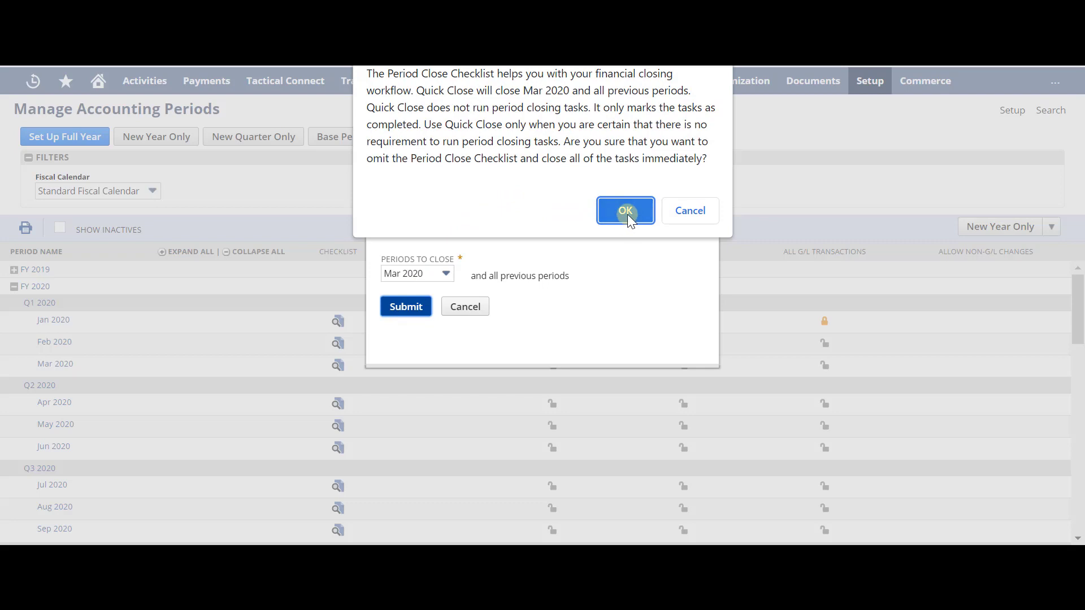
pyautogui.click(626, 212)
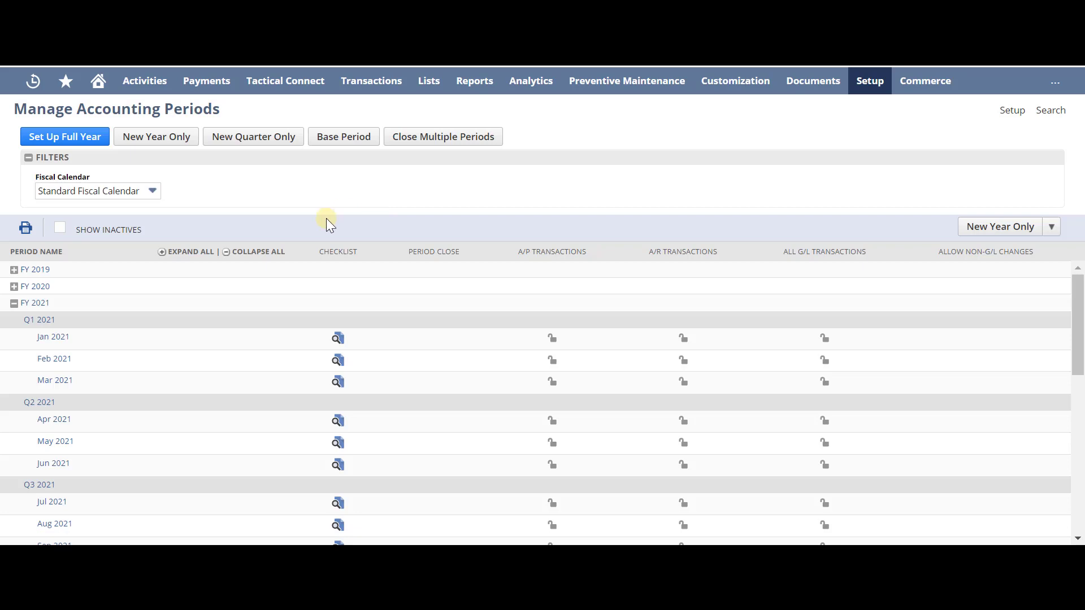
pyautogui.click(14, 286)
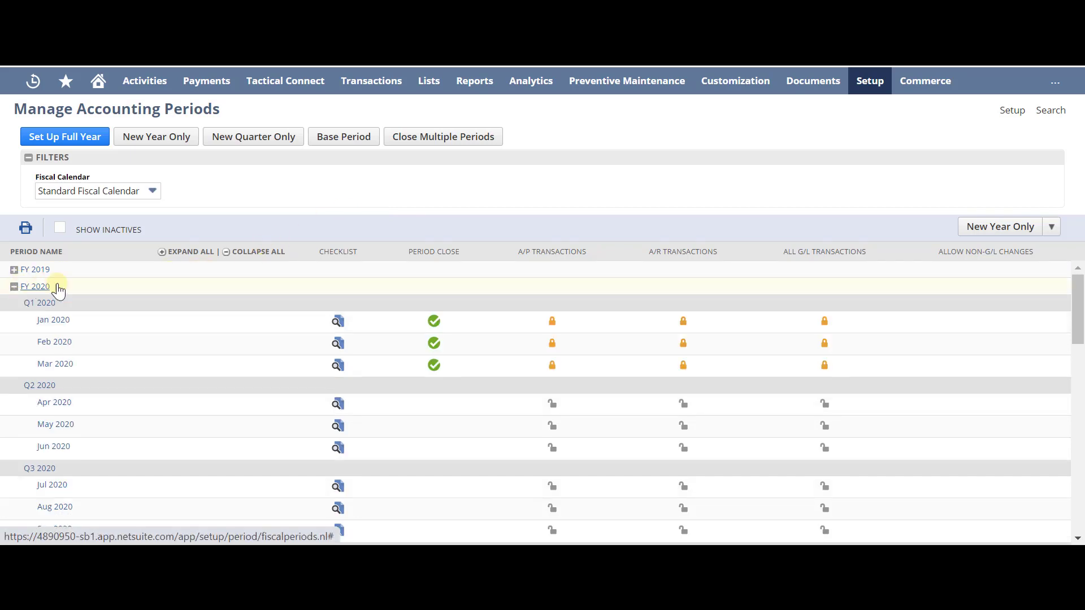